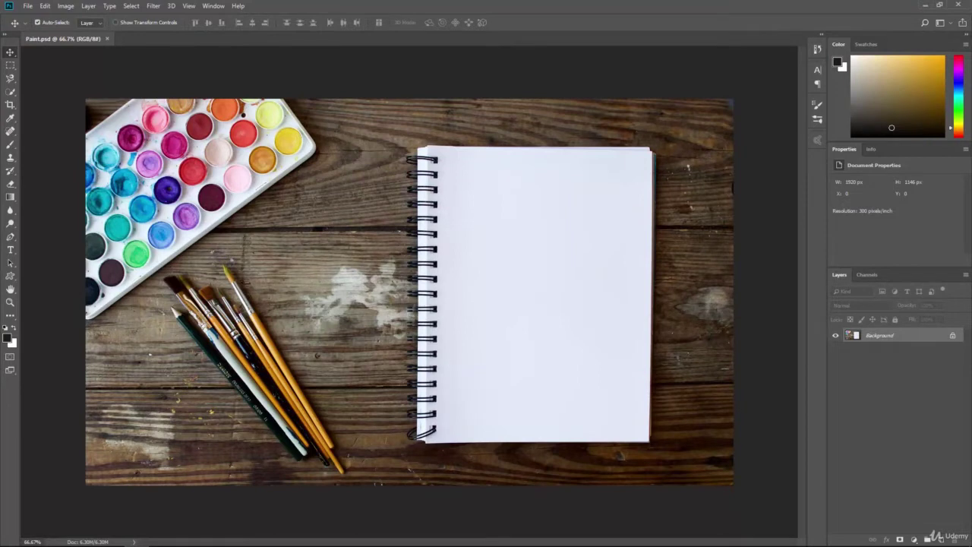
# Open the toolbar flyout holding the Brush, Pencil, Color Replacement and Mixer Brush tools
pyautogui.click(10, 144)
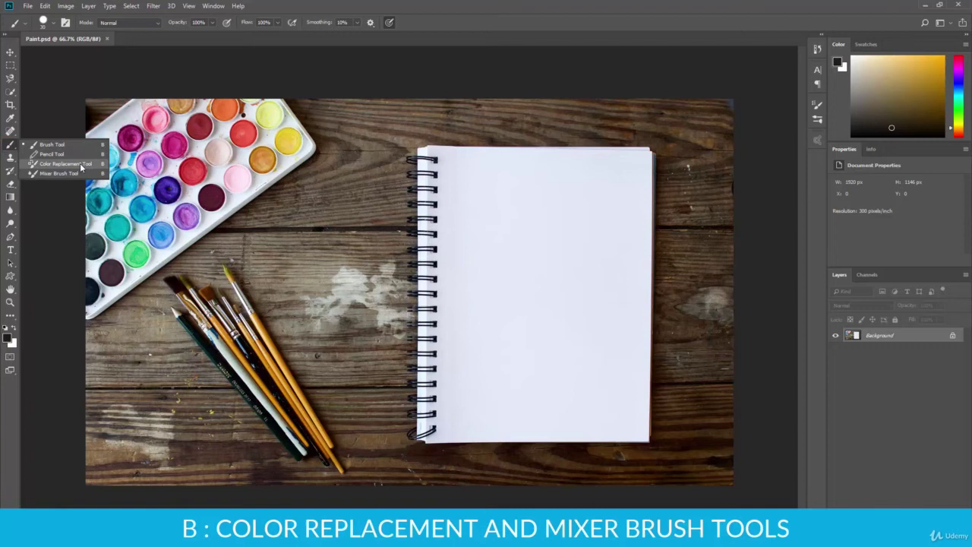
# Select the Color Replacement Tool and set its mode to Hue
pyautogui.click(64, 163)
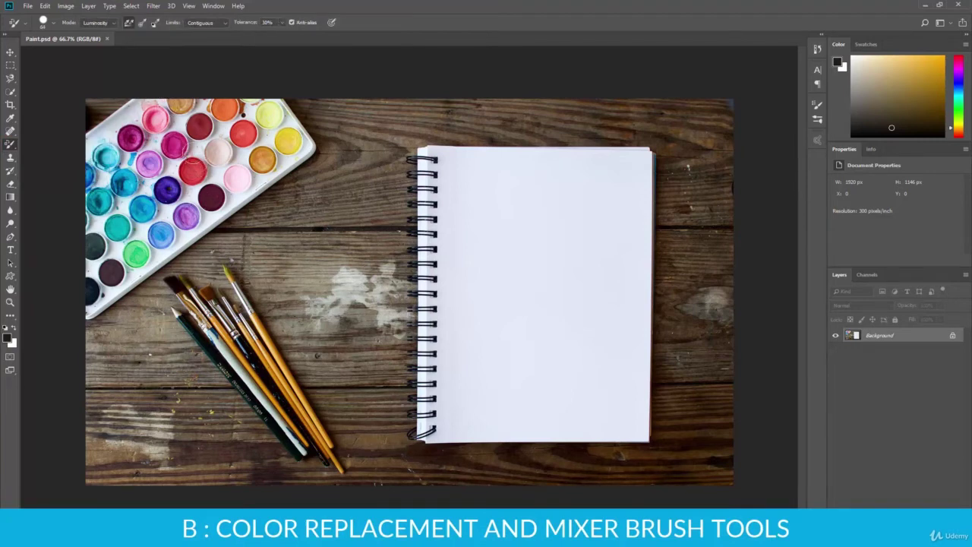
pyautogui.click(110, 25)
pyautogui.click(95, 25)
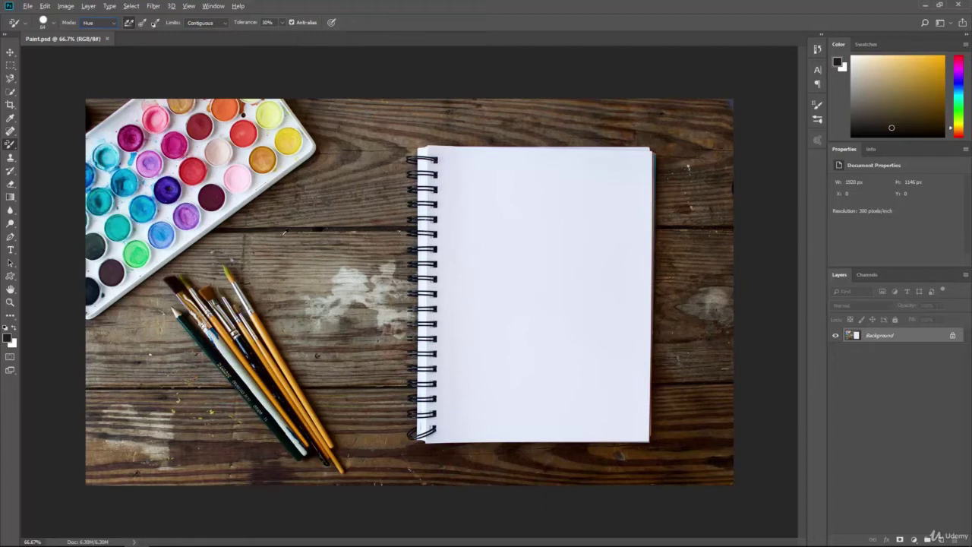
# Test-recolour the paint tray green, then maroon, undoing each stroke
pyautogui.keyDown('alt'); pyautogui.click(356, 282); pyautogui.keyUp('alt')
pyautogui.moveTo(111, 100)
pyautogui.mouseDown()
pyautogui.moveTo(181, 112)
pyautogui.moveTo(241, 169)
pyautogui.moveTo(276, 173)
pyautogui.moveTo(290, 199)
pyautogui.moveTo(201, 179)
pyautogui.moveTo(224, 107)
pyautogui.moveTo(267, 160)
pyautogui.moveTo(231, 211)
pyautogui.moveTo(282, 216)
pyautogui.moveTo(378, 263)
pyautogui.moveTo(408, 258)
pyautogui.moveTo(237, 246)
pyautogui.moveTo(210, 282)
pyautogui.moveTo(221, 339)
pyautogui.moveTo(275, 370)
pyautogui.moveTo(310, 359)
pyautogui.moveTo(312, 420)
pyautogui.moveTo(272, 372)
pyautogui.moveTo(226, 345)
pyautogui.moveTo(253, 346)
pyautogui.moveTo(232, 372)
pyautogui.moveTo(282, 411)
pyautogui.moveTo(219, 183)
pyautogui.moveTo(206, 172)
pyautogui.moveTo(143, 217)
pyautogui.moveTo(125, 257)
pyautogui.moveTo(124, 206)
pyautogui.moveTo(126, 230)
pyautogui.moveTo(157, 114)
pyautogui.moveTo(131, 136)
pyautogui.moveTo(177, 137)
pyautogui.moveTo(173, 130)
pyautogui.moveTo(189, 150)
pyautogui.mouseUp()
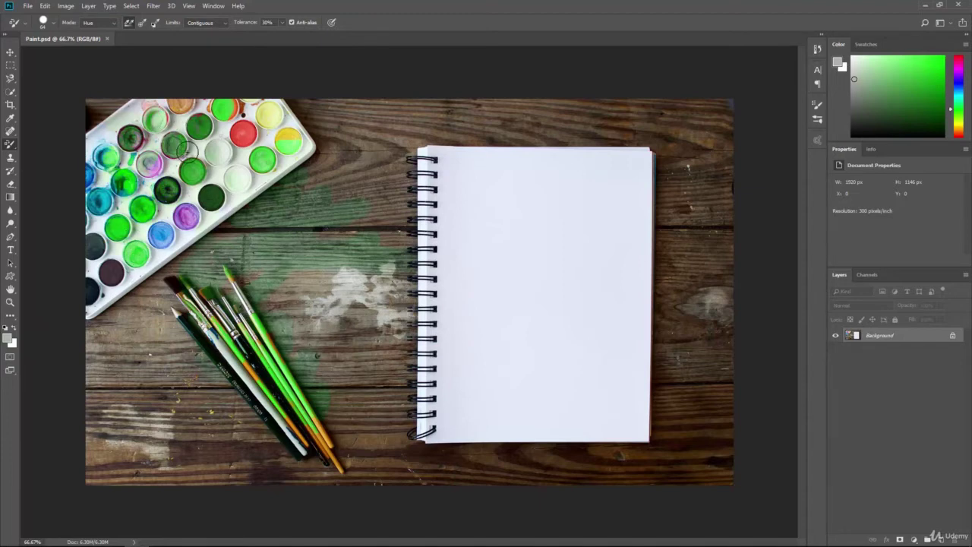
pyautogui.hotkey('ctrl', 'z')
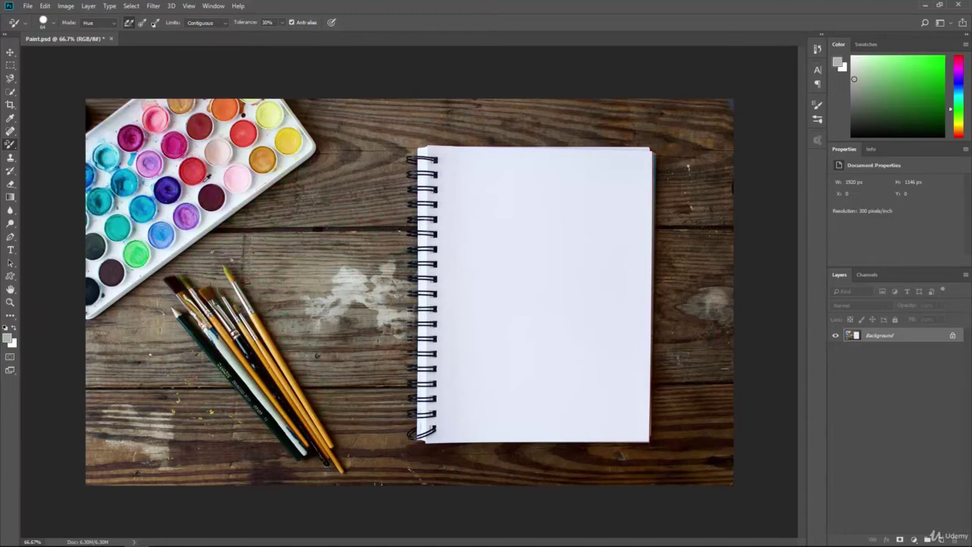
pyautogui.keyDown('alt'); pyautogui.click(211, 194); pyautogui.keyUp('alt')
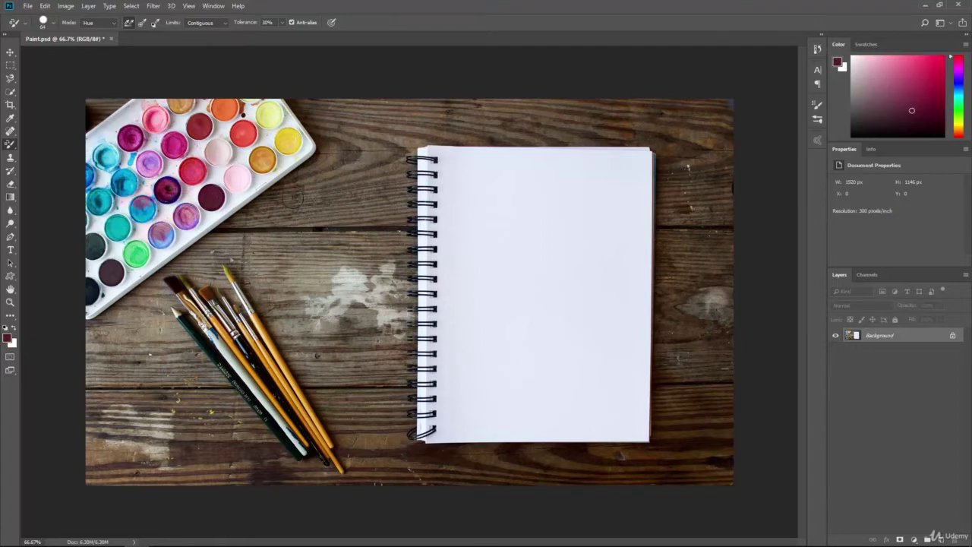
pyautogui.moveTo(314, 183)
pyautogui.mouseDown()
pyautogui.moveTo(226, 196)
pyautogui.moveTo(174, 167)
pyautogui.moveTo(159, 145)
pyautogui.moveTo(110, 135)
pyautogui.moveTo(98, 199)
pyautogui.moveTo(206, 231)
pyautogui.moveTo(236, 329)
pyautogui.mouseUp()
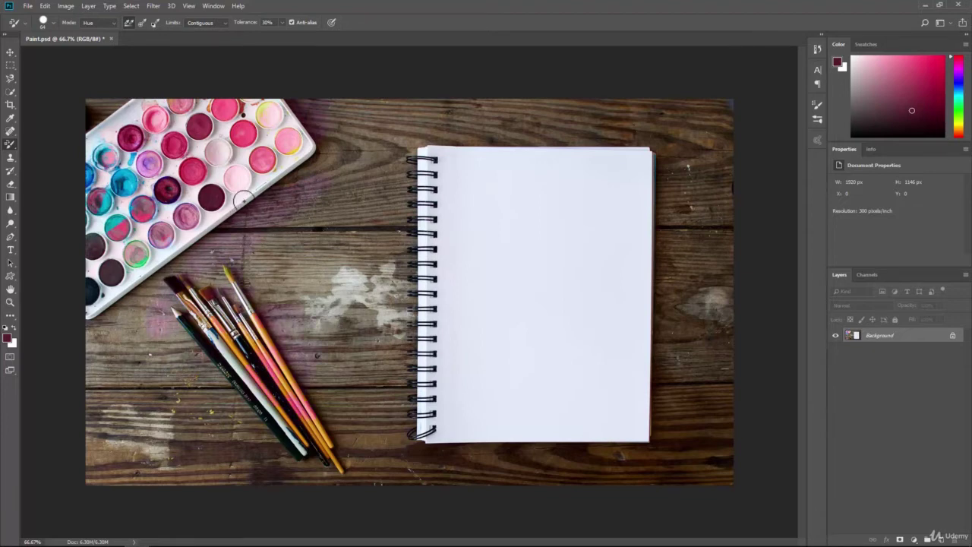
pyautogui.hotkey('ctrl', 'z')
# Switch the mode to Saturation and test-desaturate the paint wells, then undo it
pyautogui.click(98, 22)
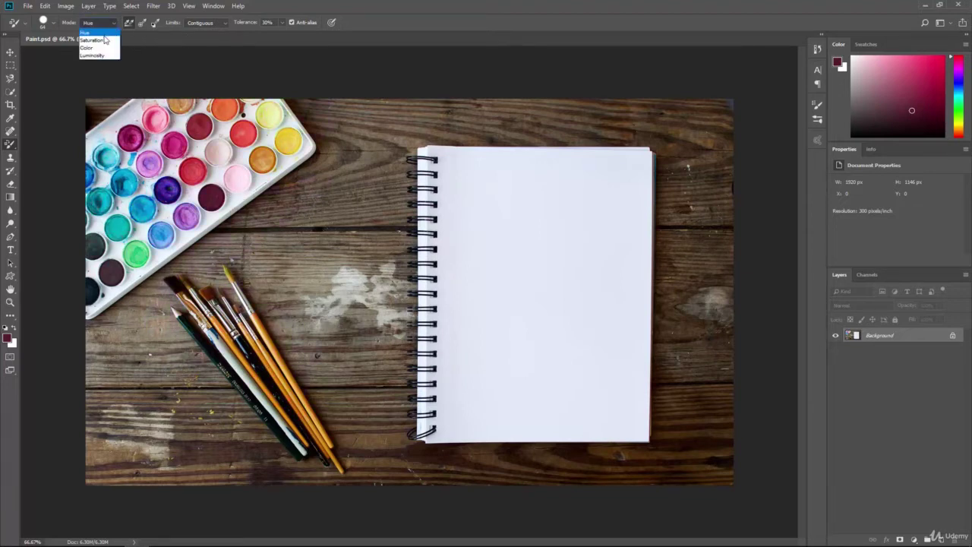
pyautogui.click(104, 40)
pyautogui.moveTo(119, 181)
pyautogui.mouseDown()
pyautogui.moveTo(231, 135)
pyautogui.moveTo(291, 124)
pyautogui.moveTo(251, 129)
pyautogui.moveTo(217, 151)
pyautogui.moveTo(154, 116)
pyautogui.mouseUp()
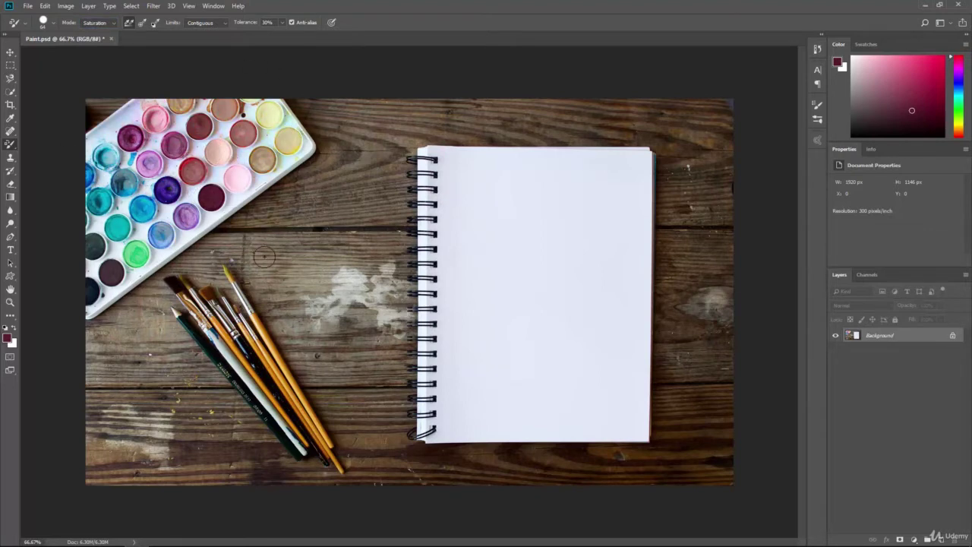
pyautogui.press('F12')
# Repeat the desaturation test, then reset colours to black and white and desaturate again
pyautogui.moveTo(225, 189)
pyautogui.mouseDown()
pyautogui.moveTo(233, 202)
pyautogui.moveTo(175, 210)
pyautogui.moveTo(152, 186)
pyautogui.moveTo(176, 146)
pyautogui.moveTo(162, 110)
pyautogui.moveTo(116, 258)
pyautogui.moveTo(138, 262)
pyautogui.mouseUp()
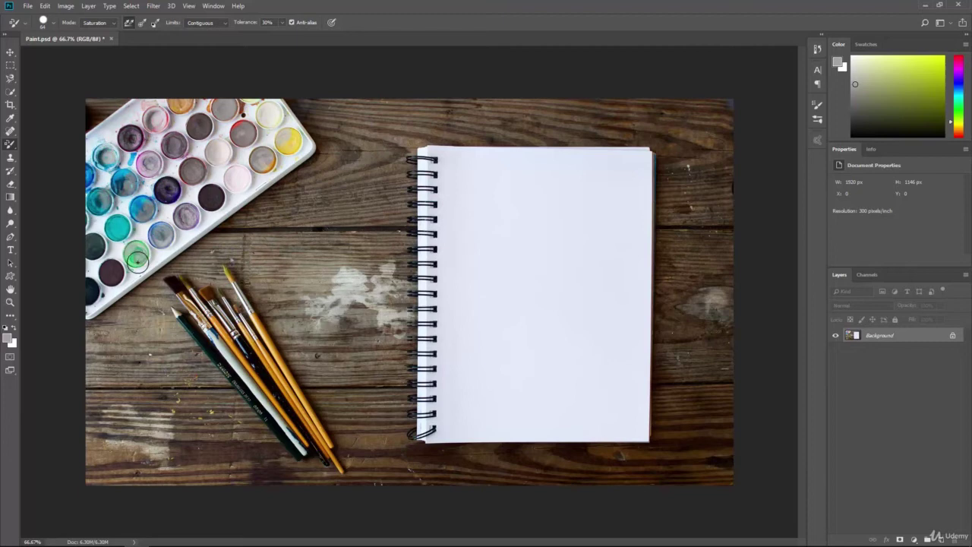
pyautogui.press('F12')
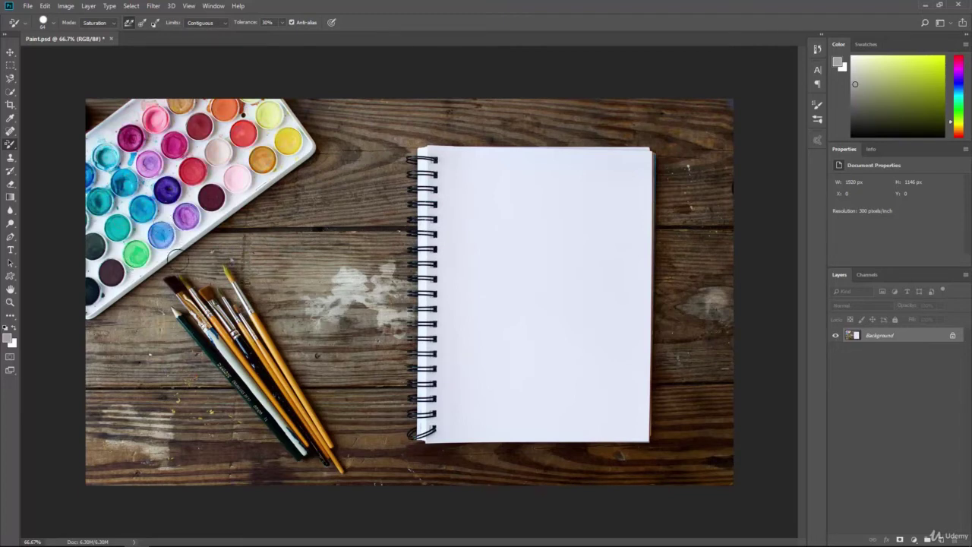
pyautogui.press('d')
pyautogui.moveTo(194, 211)
pyautogui.mouseDown()
pyautogui.moveTo(220, 146)
pyautogui.moveTo(181, 107)
pyautogui.moveTo(145, 118)
pyautogui.moveTo(149, 156)
pyautogui.moveTo(176, 163)
pyautogui.moveTo(194, 134)
pyautogui.moveTo(184, 135)
pyautogui.moveTo(244, 108)
pyautogui.mouseUp()
# Undo the last desaturation, switch to Color mode, and test repainting the tray and wood blue
pyautogui.press('F12')
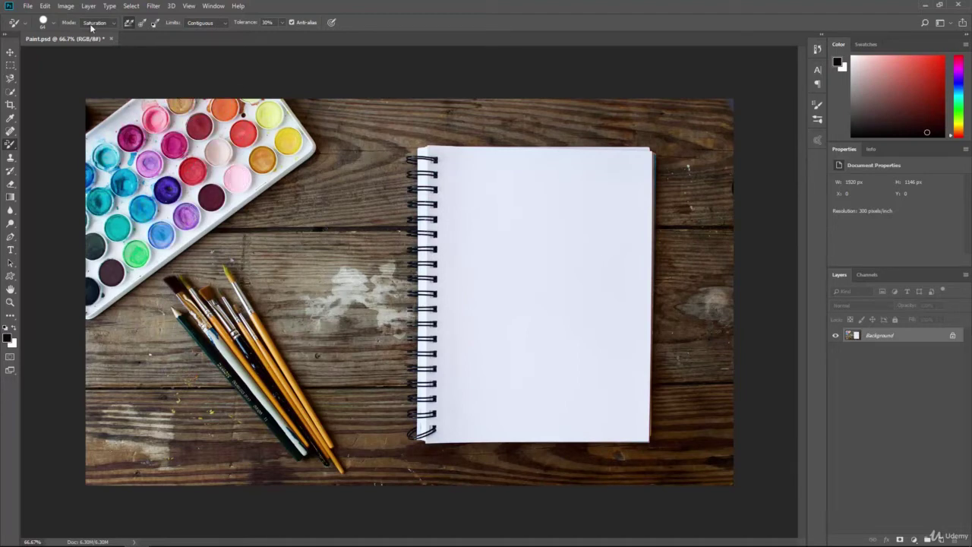
pyautogui.click(92, 24)
pyautogui.click(91, 47)
pyautogui.keyDown('alt'); pyautogui.click(131, 176); pyautogui.keyUp('alt')
pyautogui.moveTo(131, 176)
pyautogui.mouseDown()
pyautogui.moveTo(154, 135)
pyautogui.moveTo(160, 181)
pyautogui.moveTo(240, 138)
pyautogui.moveTo(296, 150)
pyautogui.moveTo(274, 114)
pyautogui.moveTo(190, 196)
pyautogui.moveTo(128, 228)
pyautogui.moveTo(231, 217)
pyautogui.moveTo(217, 258)
pyautogui.moveTo(251, 285)
pyautogui.moveTo(199, 369)
pyautogui.moveTo(241, 367)
pyautogui.mouseUp()
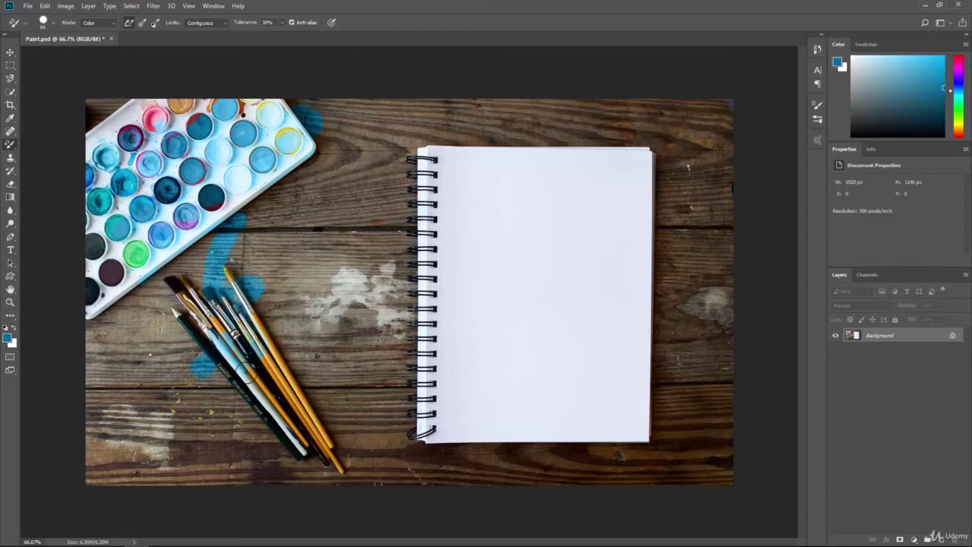
pyautogui.hotkey('ctrl', 'z')
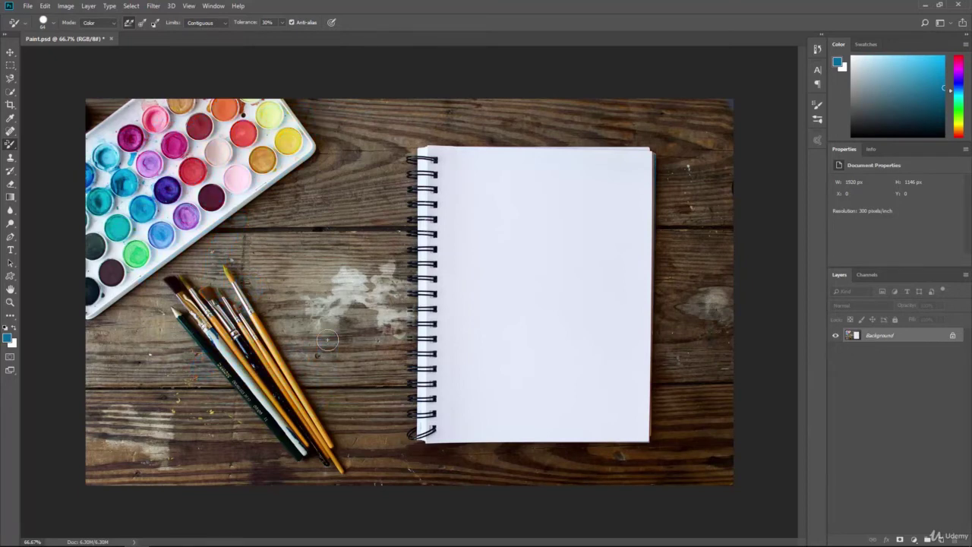
# Sample the red well, repaint the wells, brushes and wood red, then undo
pyautogui.keyDown('alt'); pyautogui.click(194, 171); pyautogui.keyUp('alt')
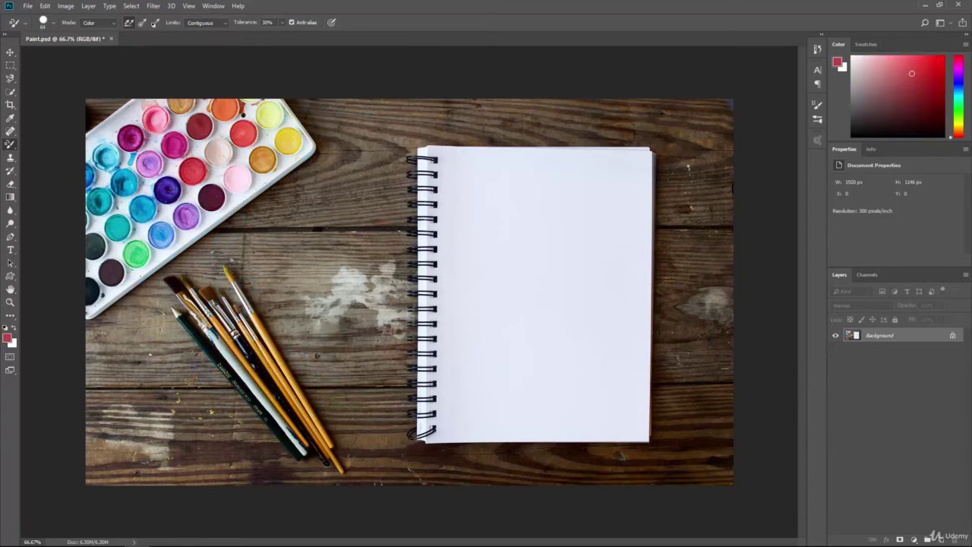
pyautogui.moveTo(210, 147)
pyautogui.mouseDown()
pyautogui.moveTo(137, 160)
pyautogui.moveTo(182, 106)
pyautogui.moveTo(141, 205)
pyautogui.moveTo(197, 218)
pyautogui.moveTo(164, 237)
pyautogui.moveTo(289, 239)
pyautogui.moveTo(176, 377)
pyautogui.moveTo(304, 346)
pyautogui.moveTo(289, 312)
pyautogui.moveTo(327, 286)
pyautogui.moveTo(217, 265)
pyautogui.moveTo(203, 210)
pyautogui.moveTo(136, 256)
pyautogui.moveTo(145, 217)
pyautogui.mouseUp()
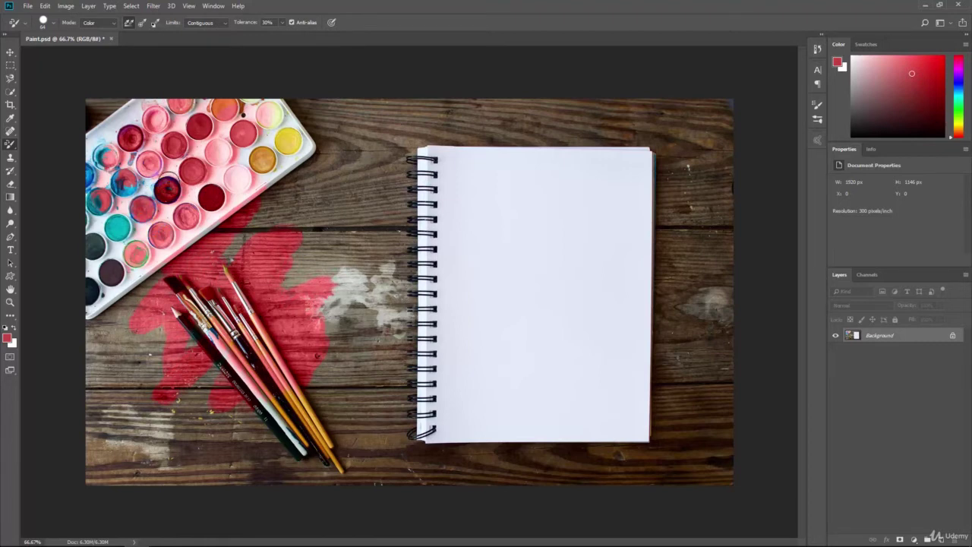
pyautogui.press('F12')
# Switch to Luminosity mode and test lightening the palette and wood with white, then undo
pyautogui.click(112, 25)
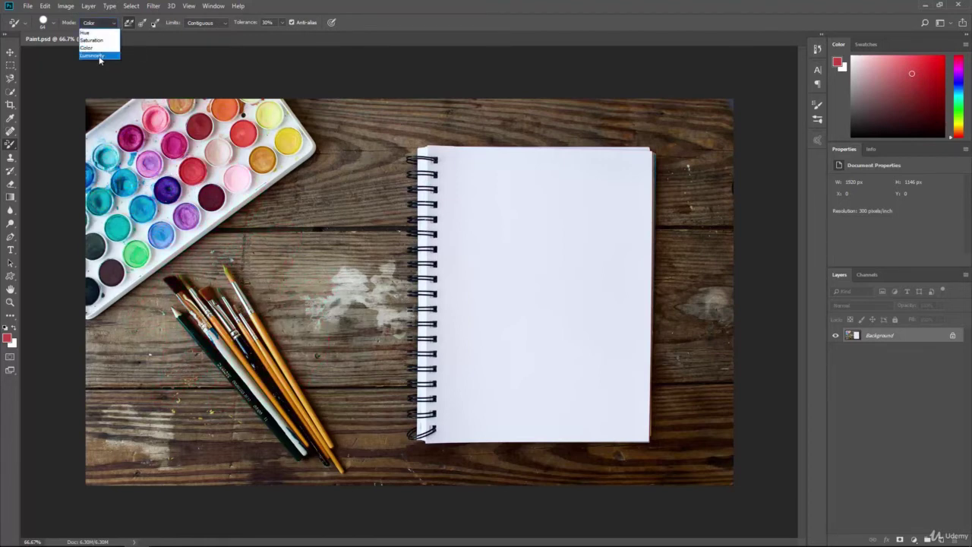
pyautogui.click(100, 57)
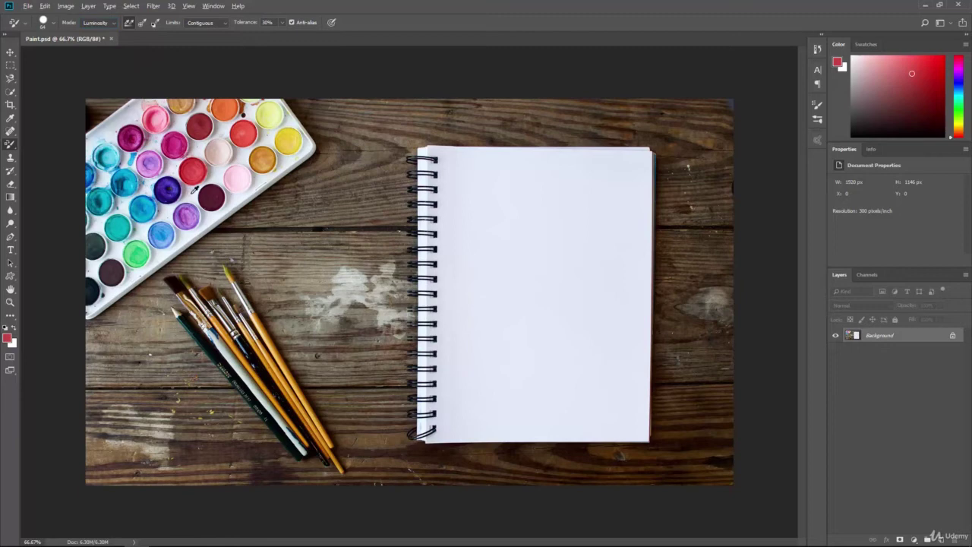
pyautogui.press('x')
pyautogui.moveTo(170, 217)
pyautogui.mouseDown()
pyautogui.moveTo(274, 149)
pyautogui.moveTo(281, 114)
pyautogui.moveTo(133, 114)
pyautogui.moveTo(122, 168)
pyautogui.moveTo(159, 341)
pyautogui.moveTo(304, 410)
pyautogui.moveTo(304, 357)
pyautogui.moveTo(235, 357)
pyautogui.moveTo(289, 368)
pyautogui.moveTo(247, 370)
pyautogui.moveTo(312, 171)
pyautogui.moveTo(407, 265)
pyautogui.mouseUp()
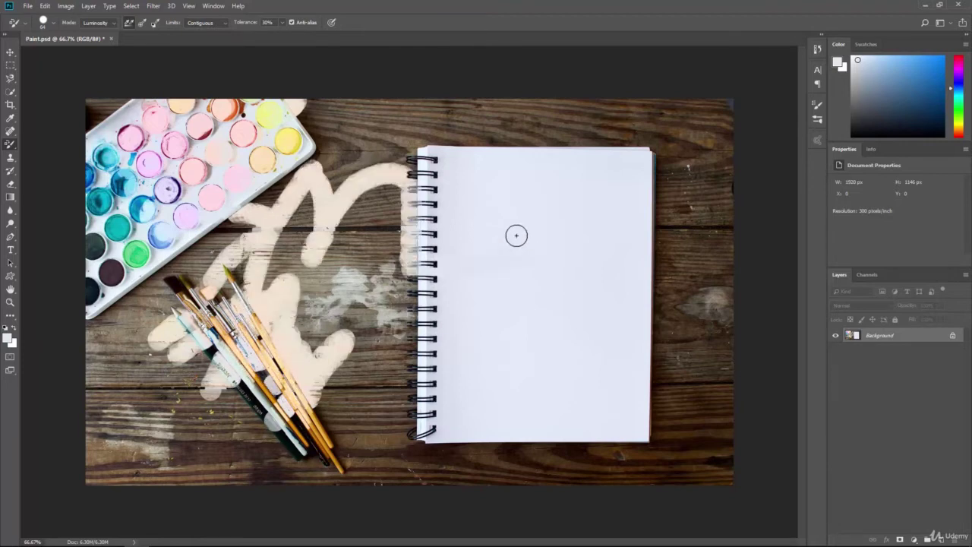
pyautogui.hotkey('ctrl', 'z')
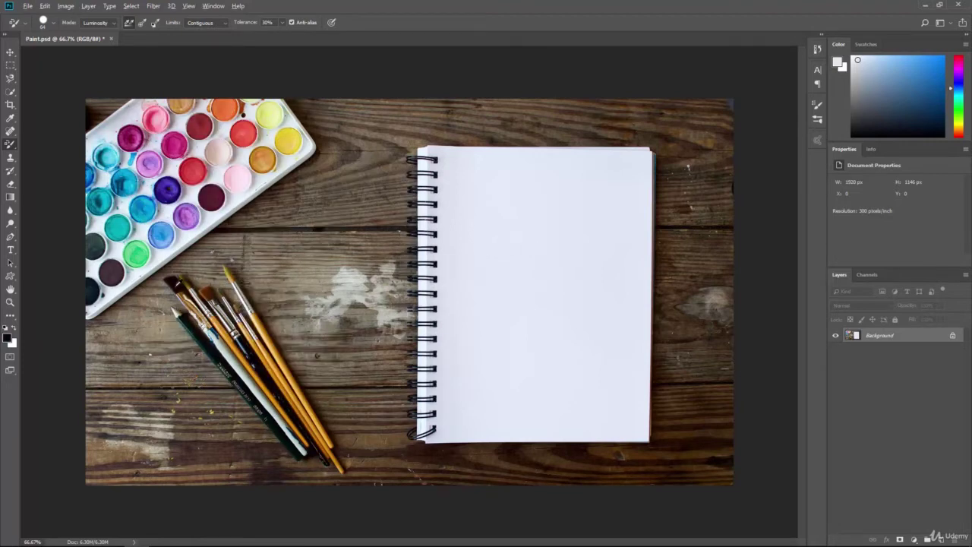
# Darken the paint pans and wood with black strokes, then undo them
pyautogui.press('x')
pyautogui.moveTo(152, 228)
pyautogui.mouseDown()
pyautogui.moveTo(228, 164)
pyautogui.moveTo(228, 106)
pyautogui.moveTo(160, 163)
pyautogui.mouseUp()
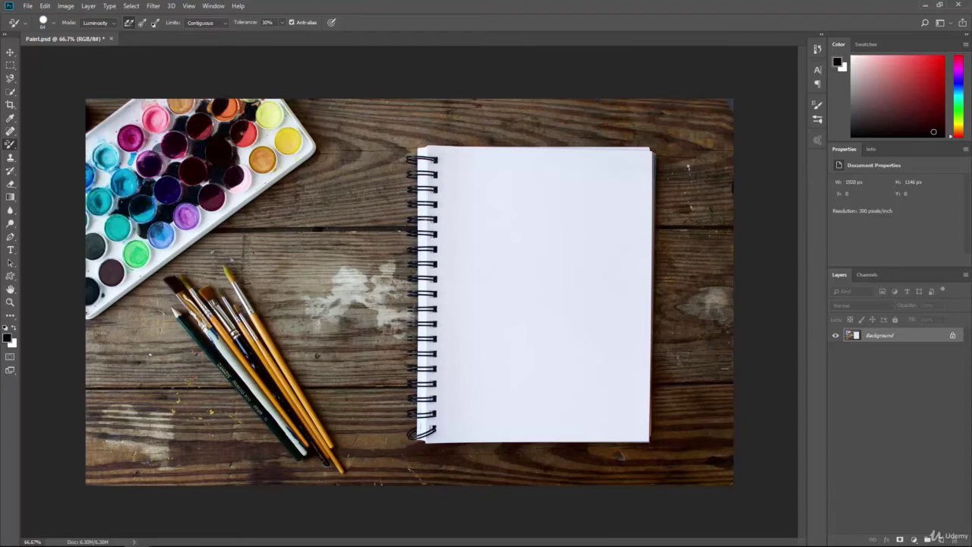
pyautogui.moveTo(228, 196)
pyautogui.mouseDown()
pyautogui.moveTo(155, 205)
pyautogui.moveTo(342, 114)
pyautogui.moveTo(367, 244)
pyautogui.moveTo(327, 359)
pyautogui.moveTo(311, 347)
pyautogui.mouseUp()
pyautogui.hotkey('ctrl', 'z')
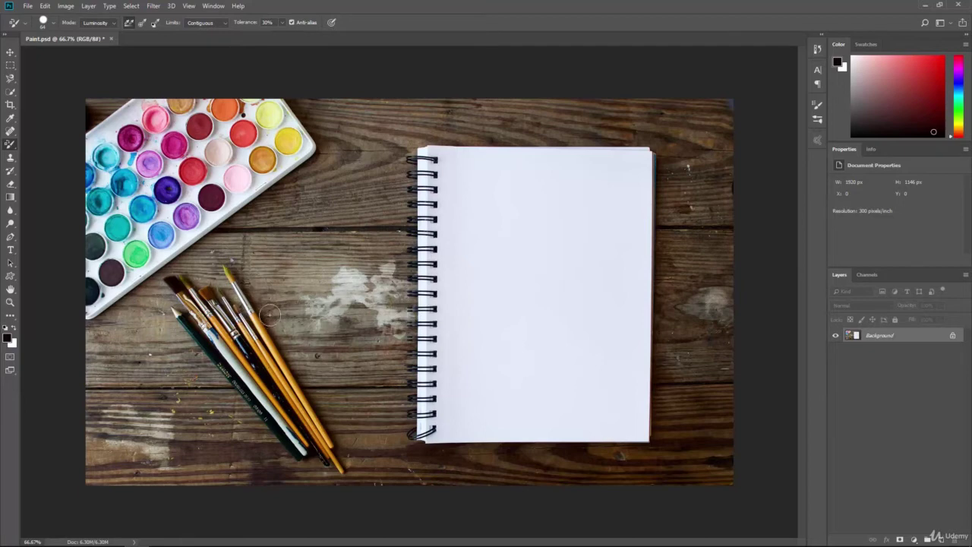
# Return the replacement mode to Hue, check the Limits options, and show the brush tool flyout
pyautogui.click(97, 23)
pyautogui.click(99, 33)
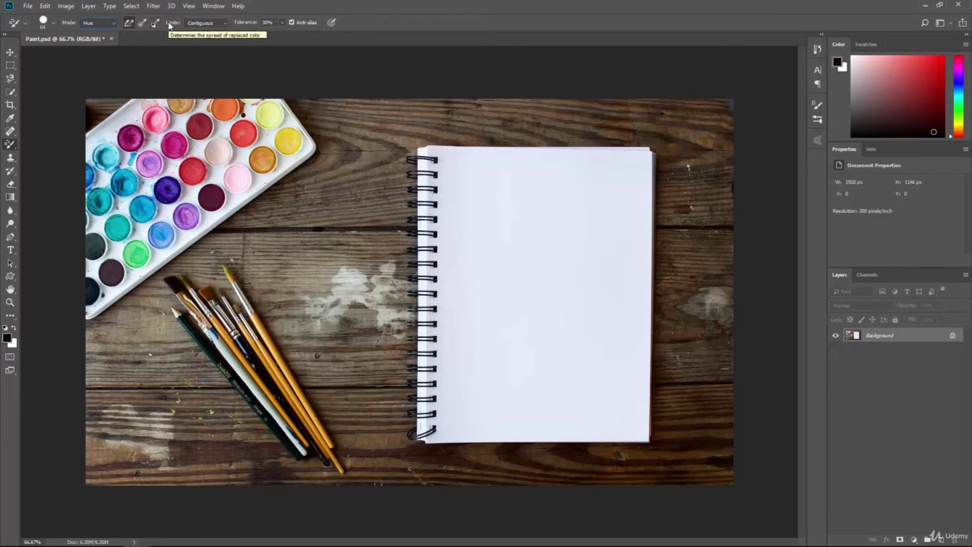
pyautogui.click(192, 23)
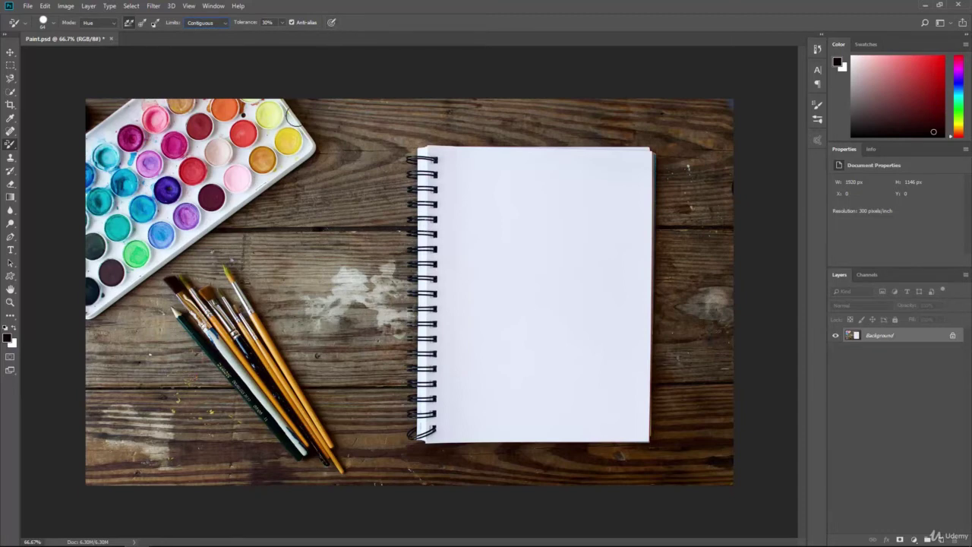
pyautogui.rightClick(10, 145)
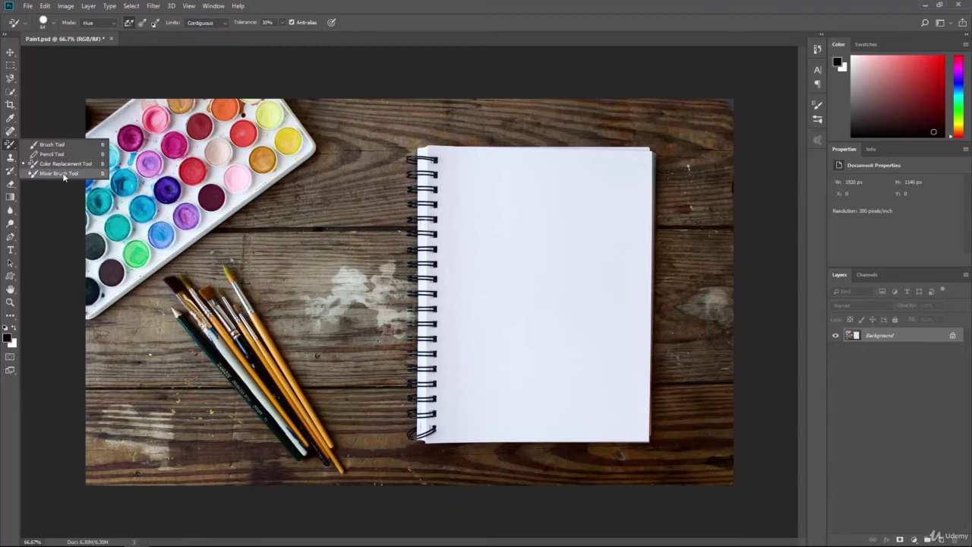
# Select the Mixer Brush Tool and load it with red paint from the palette's red well
pyautogui.click(61, 174)
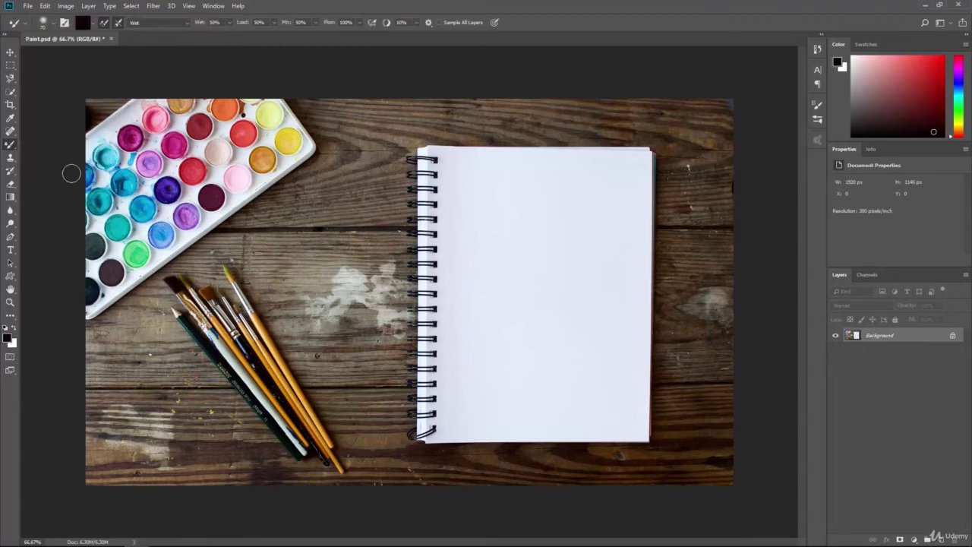
pyautogui.keyDown('alt'); pyautogui.click(192, 172); pyautogui.keyUp('alt')
pyautogui.click(156, 29)
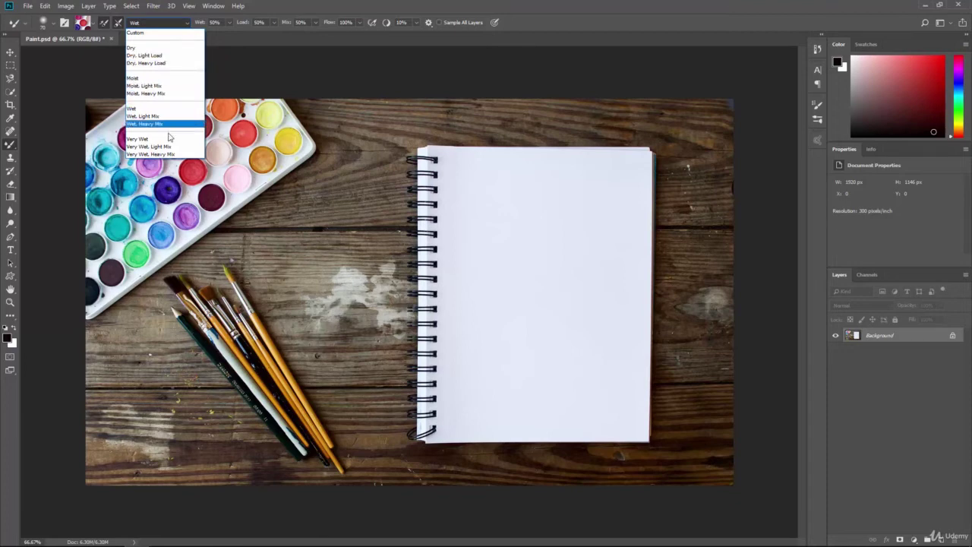
# With the Dry preset, paint a red loop on the page, then yellow over it
pyautogui.click(144, 48)
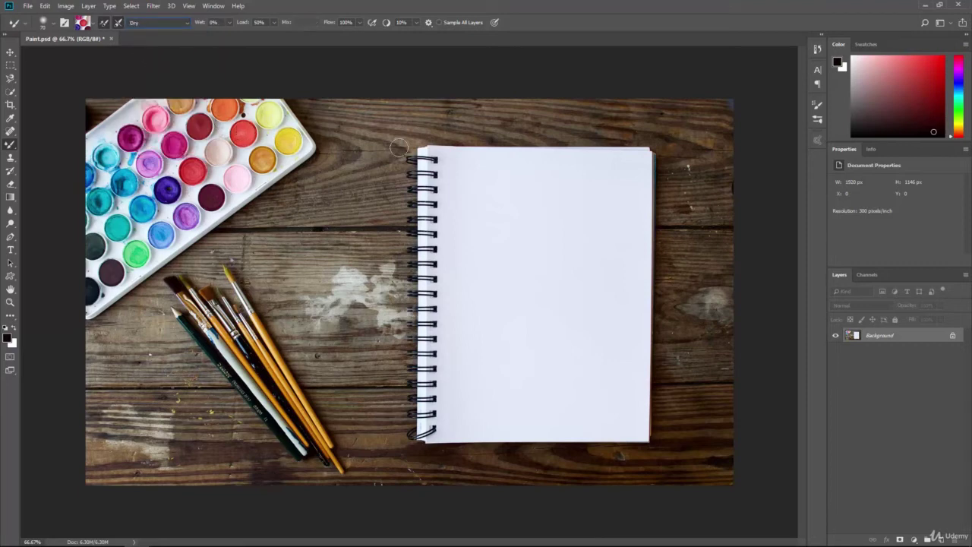
pyautogui.moveTo(468, 180)
pyautogui.mouseDown()
pyautogui.moveTo(458, 216)
pyautogui.moveTo(553, 225)
pyautogui.moveTo(514, 218)
pyautogui.moveTo(515, 202)
pyautogui.moveTo(522, 223)
pyautogui.moveTo(494, 229)
pyautogui.mouseUp()
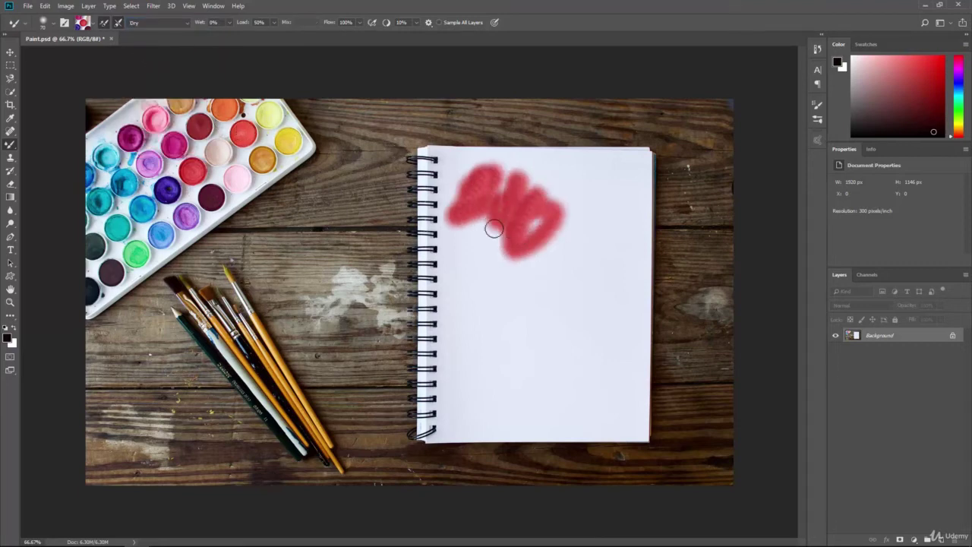
pyautogui.click(286, 141)
pyautogui.hotkey('ctrl', 'z')
pyautogui.keyDown('alt'); pyautogui.click(294, 146); pyautogui.keyUp('alt')
pyautogui.moveTo(456, 163)
pyautogui.mouseDown()
pyautogui.moveTo(519, 177)
pyautogui.moveTo(516, 200)
pyautogui.moveTo(559, 212)
pyautogui.moveTo(550, 232)
pyautogui.moveTo(522, 234)
pyautogui.moveTo(472, 210)
pyautogui.moveTo(504, 201)
pyautogui.moveTo(479, 197)
pyautogui.moveTo(517, 211)
pyautogui.moveTo(494, 239)
pyautogui.moveTo(499, 258)
pyautogui.moveTo(525, 208)
pyautogui.moveTo(496, 242)
pyautogui.moveTo(462, 215)
pyautogui.moveTo(494, 234)
pyautogui.moveTo(501, 203)
pyautogui.moveTo(523, 223)
pyautogui.moveTo(495, 237)
pyautogui.moveTo(523, 230)
pyautogui.moveTo(511, 227)
pyautogui.moveTo(556, 228)
pyautogui.moveTo(531, 175)
pyautogui.moveTo(515, 211)
pyautogui.moveTo(528, 216)
pyautogui.moveTo(511, 232)
pyautogui.mouseUp()
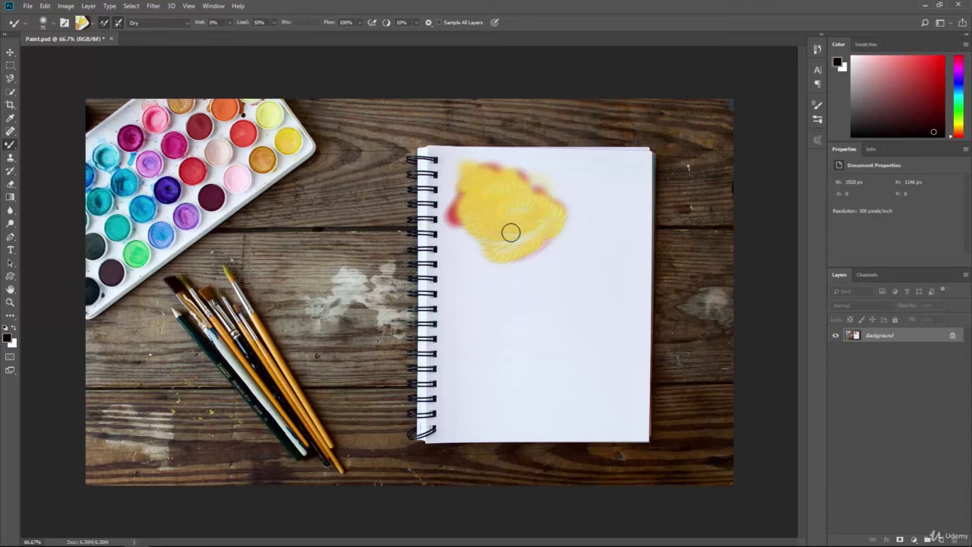
# Switch to the Moist preset and smear blue-green and purple strokes down the page
pyautogui.click(143, 23)
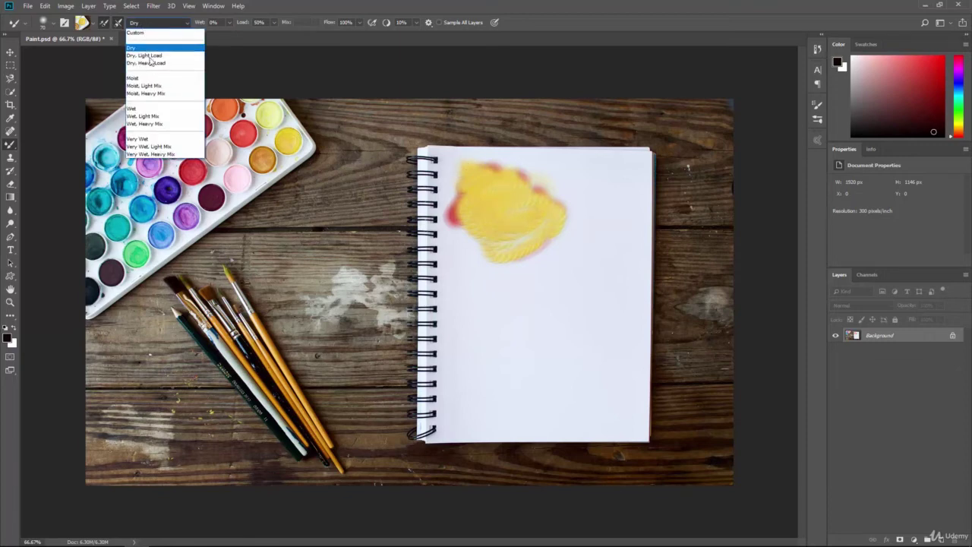
pyautogui.click(167, 81)
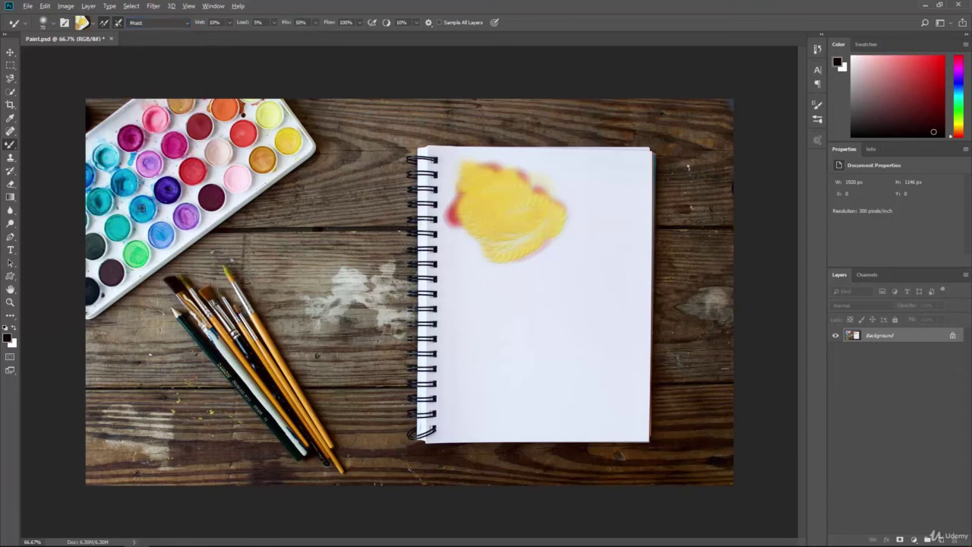
pyautogui.moveTo(464, 199)
pyautogui.mouseDown()
pyautogui.moveTo(512, 198)
pyautogui.moveTo(503, 203)
pyautogui.moveTo(543, 237)
pyautogui.moveTo(560, 204)
pyautogui.moveTo(580, 210)
pyautogui.moveTo(579, 199)
pyautogui.moveTo(508, 224)
pyautogui.moveTo(532, 213)
pyautogui.moveTo(537, 188)
pyautogui.moveTo(465, 220)
pyautogui.moveTo(559, 175)
pyautogui.moveTo(440, 211)
pyautogui.moveTo(565, 225)
pyautogui.moveTo(472, 250)
pyautogui.moveTo(546, 252)
pyautogui.moveTo(507, 269)
pyautogui.moveTo(476, 268)
pyautogui.moveTo(473, 248)
pyautogui.moveTo(452, 230)
pyautogui.moveTo(508, 209)
pyautogui.moveTo(490, 262)
pyautogui.moveTo(517, 233)
pyautogui.moveTo(469, 248)
pyautogui.moveTo(495, 242)
pyautogui.moveTo(492, 266)
pyautogui.mouseUp()
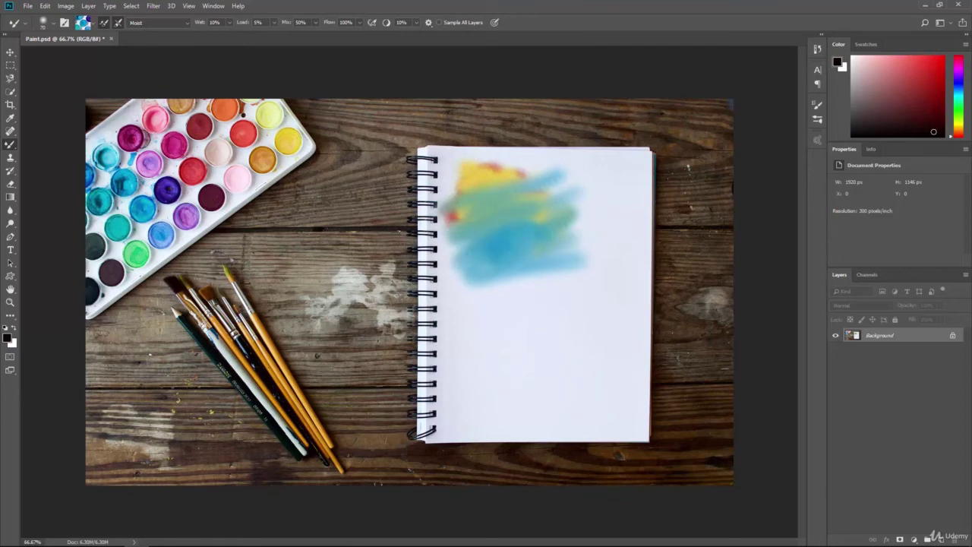
pyautogui.moveTo(576, 229)
pyautogui.mouseDown()
pyautogui.moveTo(519, 241)
pyautogui.moveTo(540, 262)
pyautogui.moveTo(586, 267)
pyautogui.moveTo(553, 316)
pyautogui.moveTo(564, 351)
pyautogui.moveTo(541, 319)
pyautogui.moveTo(569, 281)
pyautogui.moveTo(557, 258)
pyautogui.moveTo(576, 242)
pyautogui.moveTo(466, 269)
pyautogui.moveTo(563, 241)
pyautogui.moveTo(463, 282)
pyautogui.moveTo(544, 279)
pyautogui.moveTo(471, 279)
pyautogui.moveTo(539, 258)
pyautogui.moveTo(519, 243)
pyautogui.moveTo(477, 267)
pyautogui.moveTo(563, 243)
pyautogui.moveTo(484, 264)
pyautogui.moveTo(518, 301)
pyautogui.mouseUp()
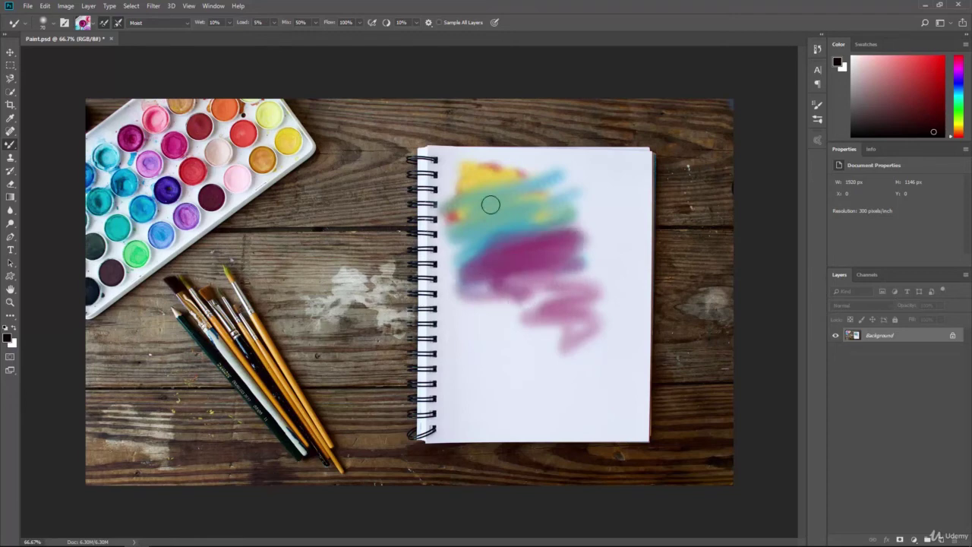
# With the Wet preset, paint teal, yellow and orange zigzags down the page
pyautogui.click(159, 23)
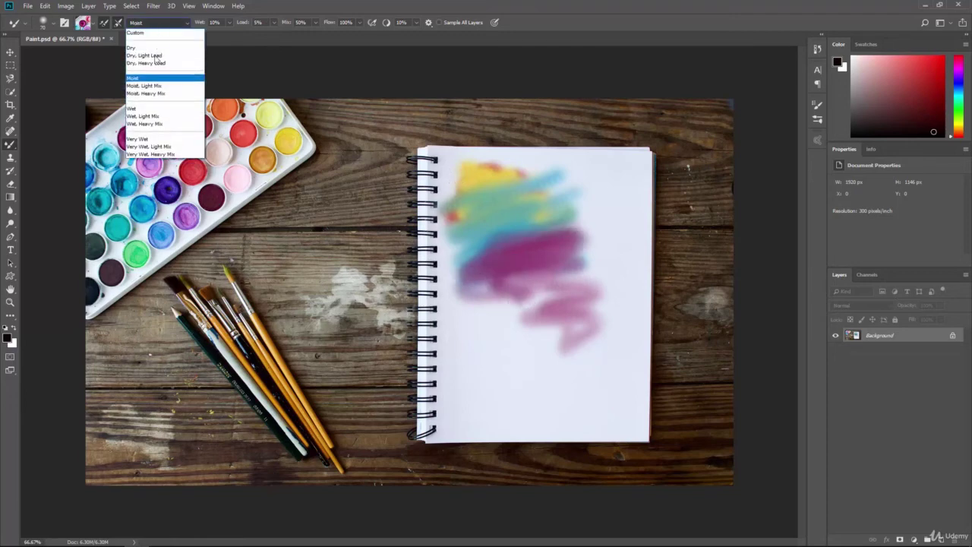
pyautogui.click(152, 106)
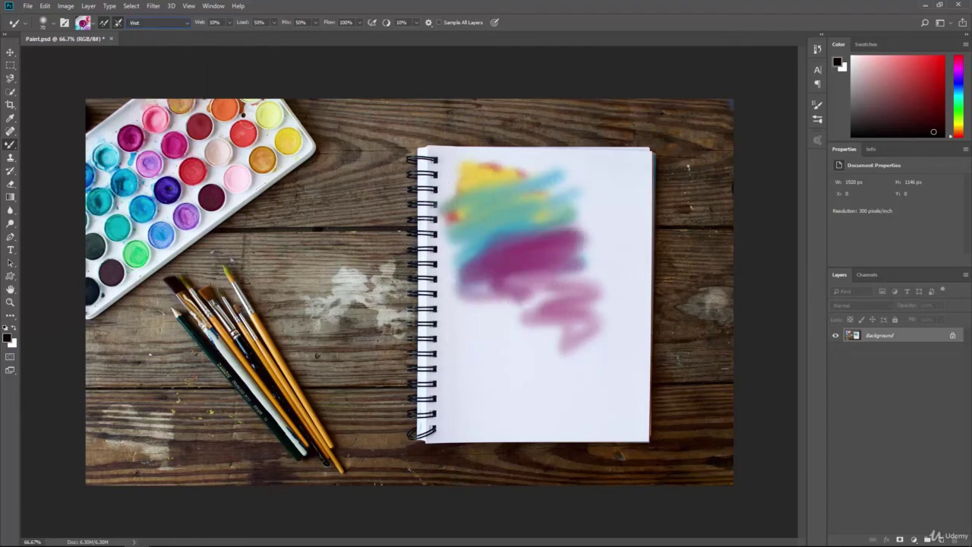
pyautogui.keyDown('alt'); pyautogui.click(117, 226); pyautogui.keyUp('alt')
pyautogui.moveTo(524, 257)
pyautogui.mouseDown()
pyautogui.moveTo(595, 260)
pyautogui.moveTo(615, 302)
pyautogui.mouseUp()
pyautogui.moveTo(544, 284)
pyautogui.mouseDown()
pyautogui.moveTo(487, 289)
pyautogui.moveTo(576, 296)
pyautogui.moveTo(564, 320)
pyautogui.moveTo(518, 326)
pyautogui.moveTo(541, 348)
pyautogui.moveTo(589, 356)
pyautogui.moveTo(526, 370)
pyautogui.moveTo(496, 364)
pyautogui.moveTo(524, 334)
pyautogui.moveTo(475, 287)
pyautogui.moveTo(472, 269)
pyautogui.moveTo(527, 266)
pyautogui.mouseUp()
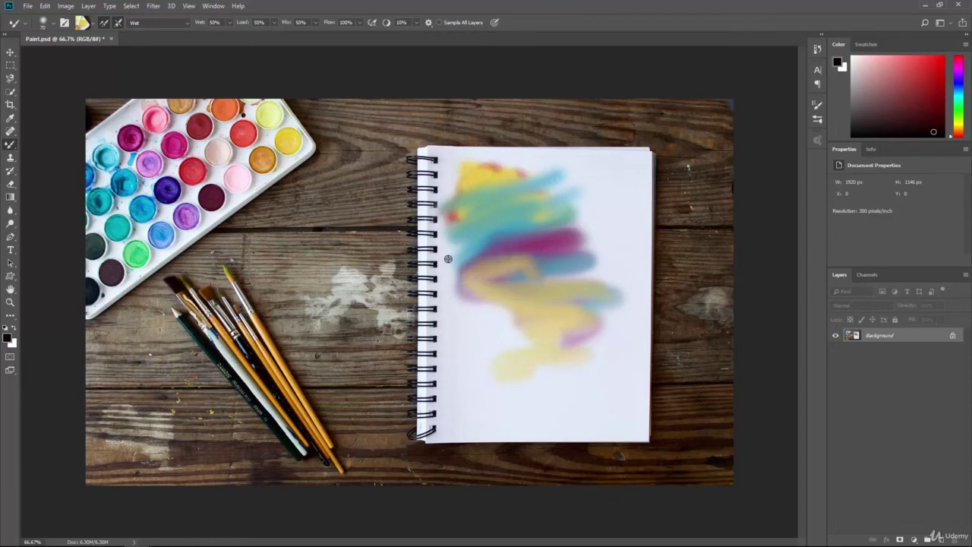
pyautogui.moveTo(464, 278)
pyautogui.mouseDown()
pyautogui.moveTo(569, 304)
pyautogui.moveTo(541, 375)
pyautogui.mouseUp()
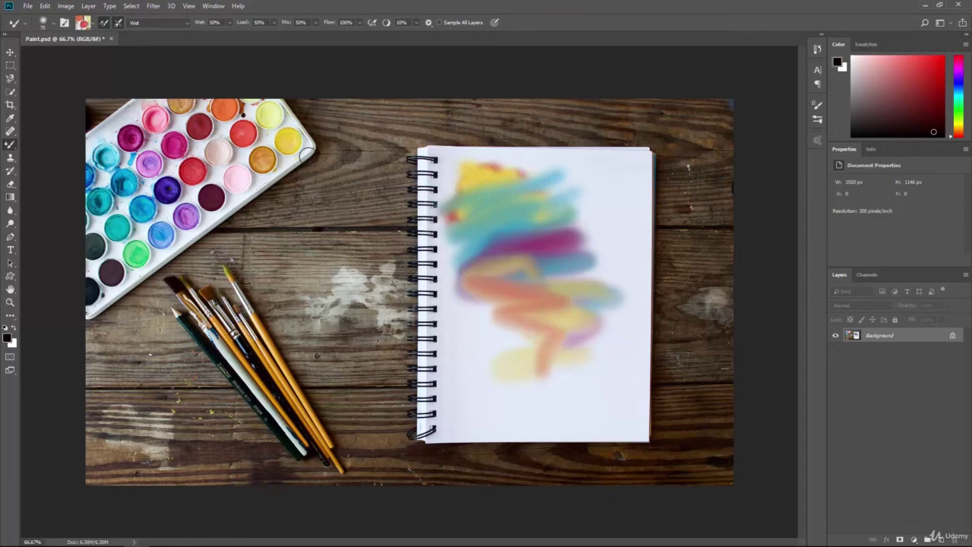
# Switch to Very Wet and smear orange, pink, purple and blue across the lower page
pyautogui.click(174, 25)
pyautogui.click(151, 140)
pyautogui.moveTo(494, 285)
pyautogui.mouseDown()
pyautogui.moveTo(571, 304)
pyautogui.moveTo(582, 340)
pyautogui.moveTo(512, 336)
pyautogui.moveTo(514, 416)
pyautogui.mouseUp()
pyautogui.keyDown('alt'); pyautogui.click(258, 159); pyautogui.keyUp('alt')
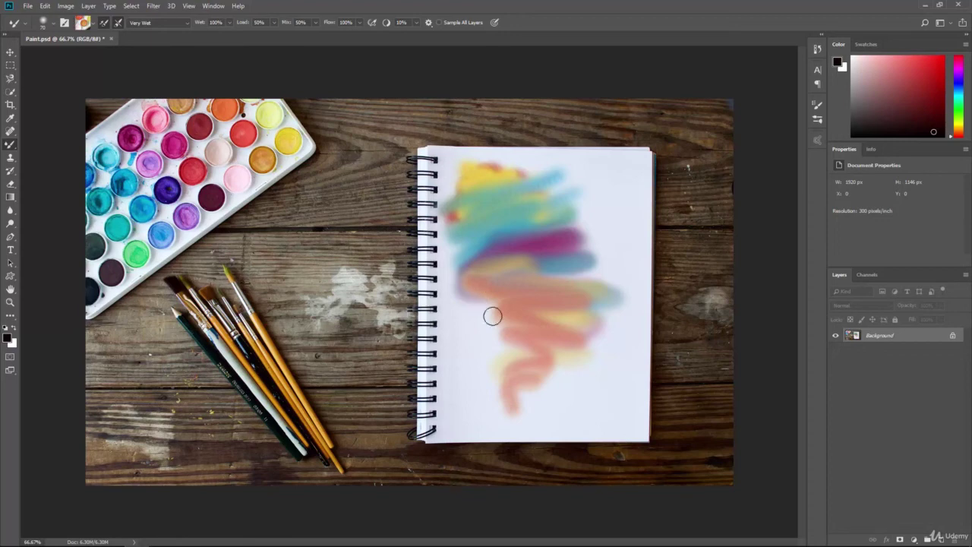
pyautogui.moveTo(491, 317)
pyautogui.mouseDown()
pyautogui.moveTo(529, 340)
pyautogui.moveTo(491, 364)
pyautogui.moveTo(525, 411)
pyautogui.moveTo(529, 354)
pyautogui.moveTo(549, 340)
pyautogui.moveTo(553, 318)
pyautogui.moveTo(501, 285)
pyautogui.moveTo(483, 259)
pyautogui.moveTo(435, 244)
pyautogui.mouseUp()
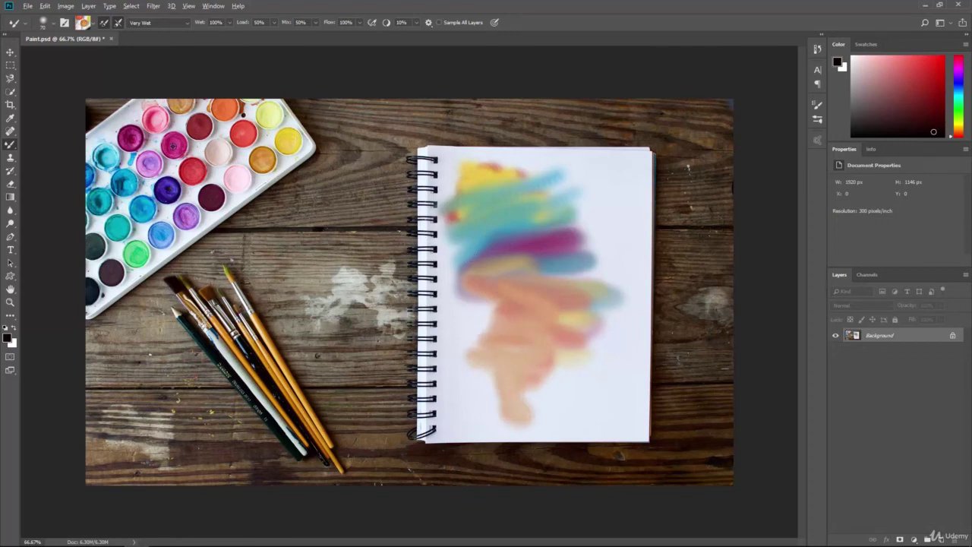
pyautogui.moveTo(530, 390)
pyautogui.mouseDown()
pyautogui.moveTo(497, 321)
pyautogui.moveTo(540, 330)
pyautogui.moveTo(507, 362)
pyautogui.moveTo(511, 423)
pyautogui.moveTo(464, 333)
pyautogui.moveTo(514, 312)
pyautogui.moveTo(487, 349)
pyautogui.moveTo(475, 344)
pyautogui.moveTo(507, 314)
pyautogui.mouseUp()
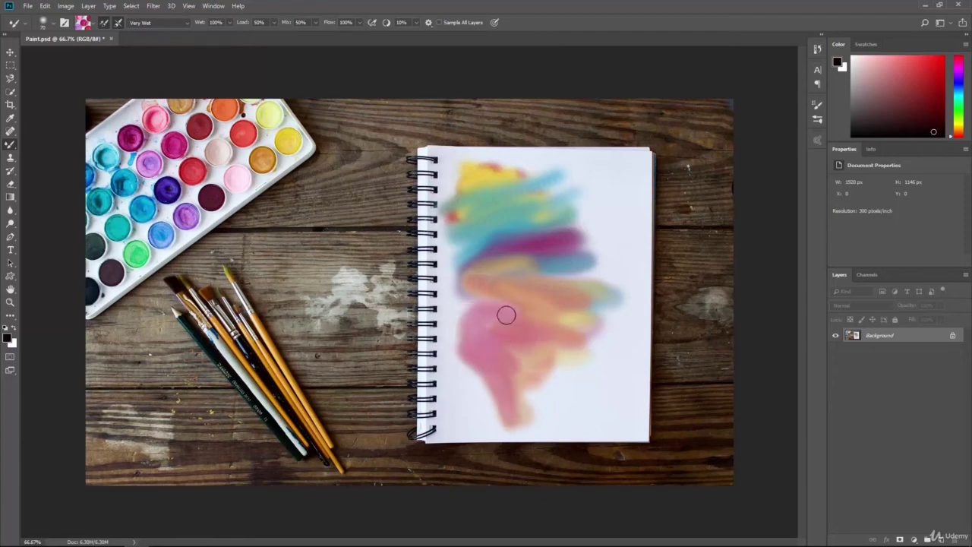
pyautogui.moveTo(506, 408)
pyautogui.mouseDown()
pyautogui.moveTo(484, 380)
pyautogui.moveTo(493, 360)
pyautogui.moveTo(494, 415)
pyautogui.moveTo(463, 348)
pyautogui.moveTo(478, 317)
pyautogui.moveTo(530, 329)
pyautogui.moveTo(499, 355)
pyautogui.moveTo(493, 391)
pyautogui.moveTo(523, 425)
pyautogui.moveTo(567, 412)
pyautogui.mouseUp()
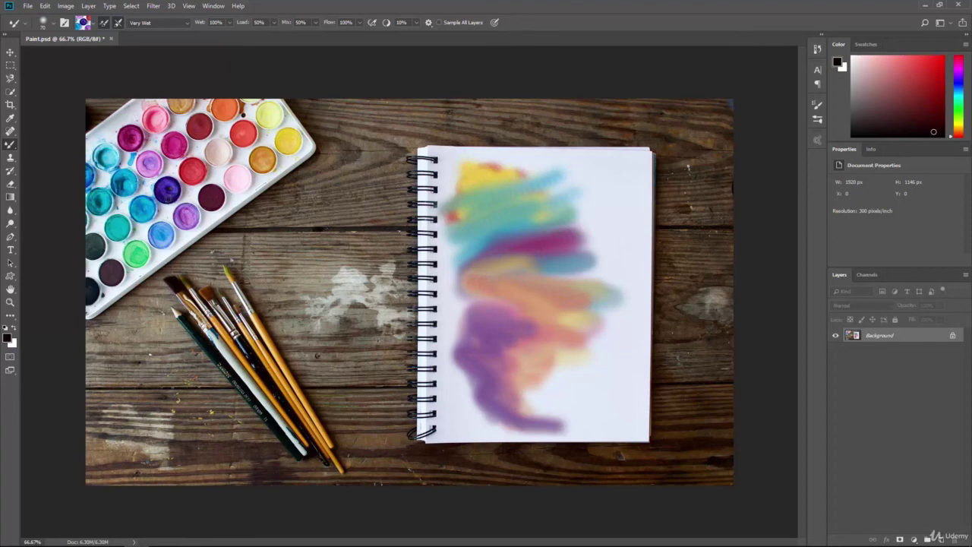
pyautogui.keyDown('alt'); pyautogui.click(149, 207); pyautogui.keyUp('alt')
pyautogui.moveTo(476, 382)
pyautogui.mouseDown()
pyautogui.moveTo(527, 391)
pyautogui.moveTo(578, 370)
pyautogui.moveTo(547, 368)
pyautogui.moveTo(520, 346)
pyautogui.moveTo(521, 302)
pyautogui.moveTo(547, 299)
pyautogui.moveTo(569, 264)
pyautogui.mouseUp()
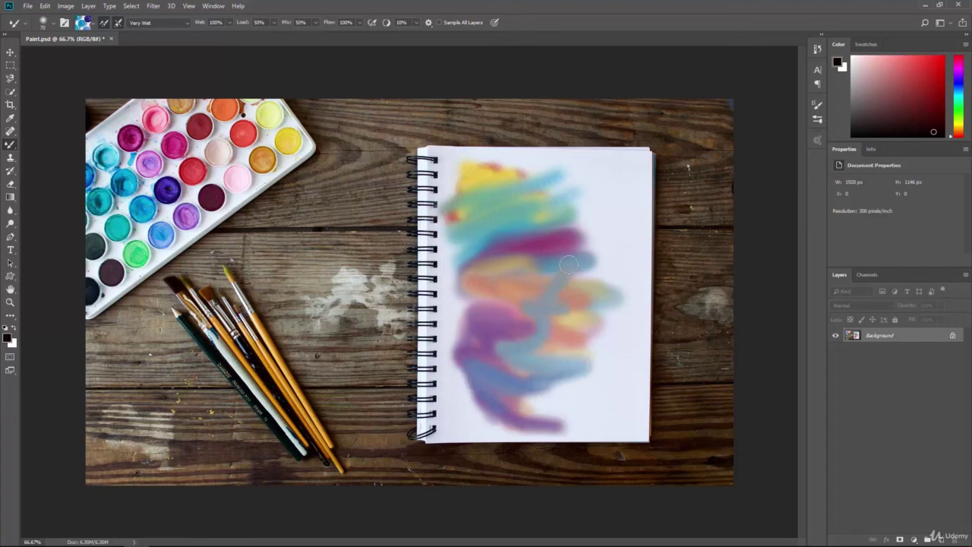
pyautogui.click(164, 22)
pyautogui.click(164, 23)
pyautogui.click(43, 23)
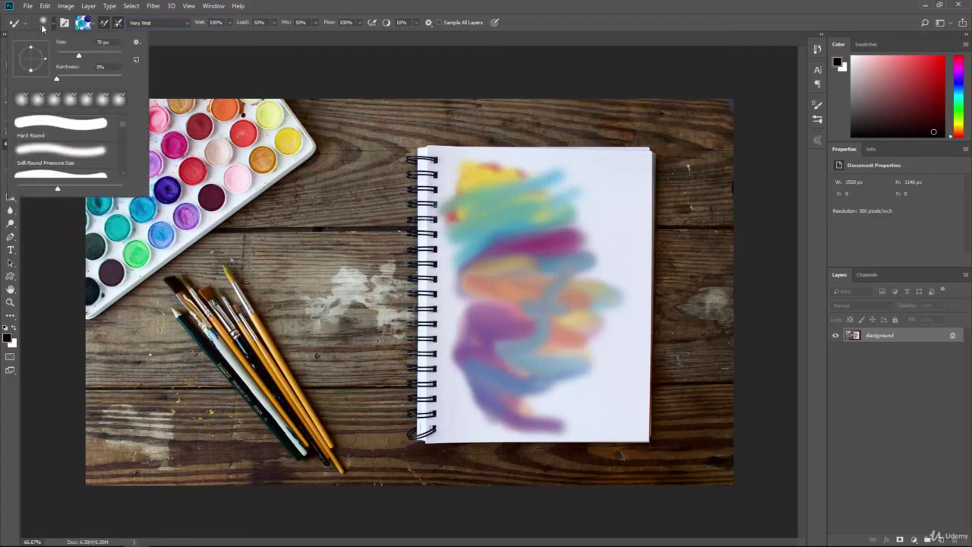
pyautogui.click(43, 23)
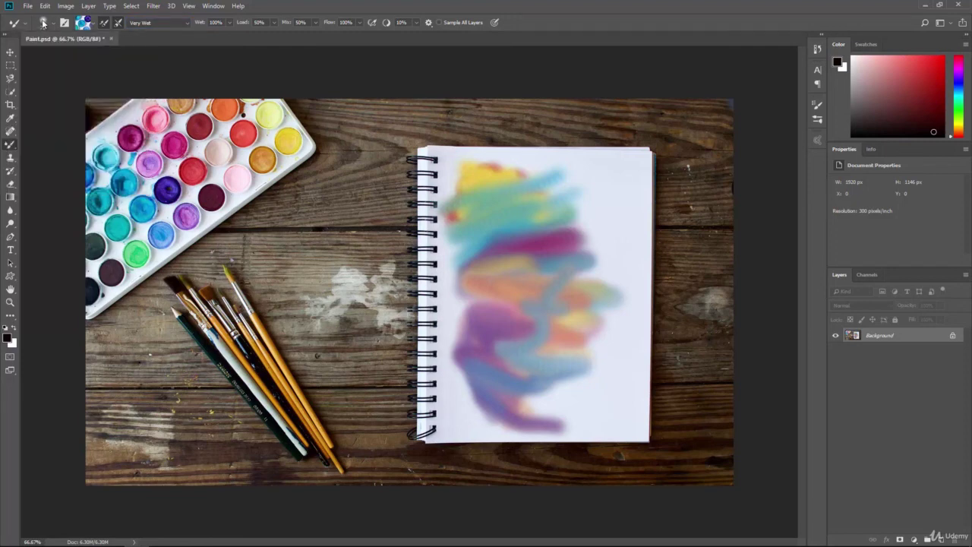